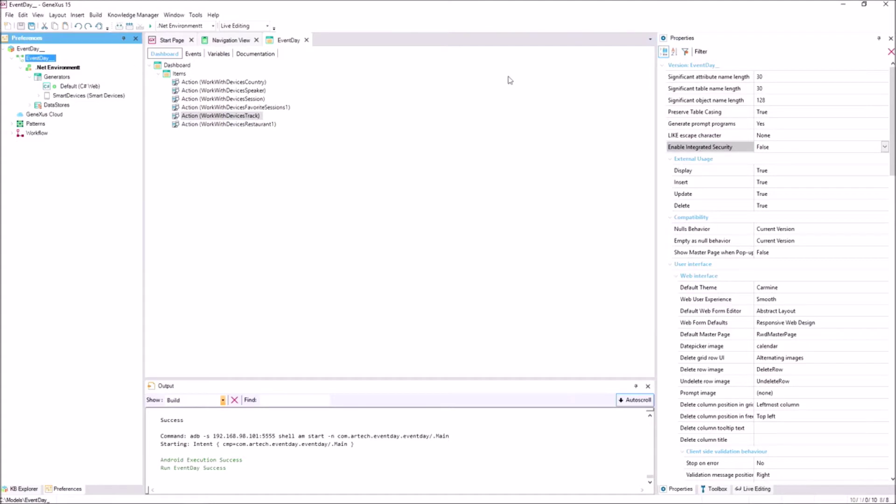
- Set the EventDay Enable Integrated Security property to True
click(707, 150)
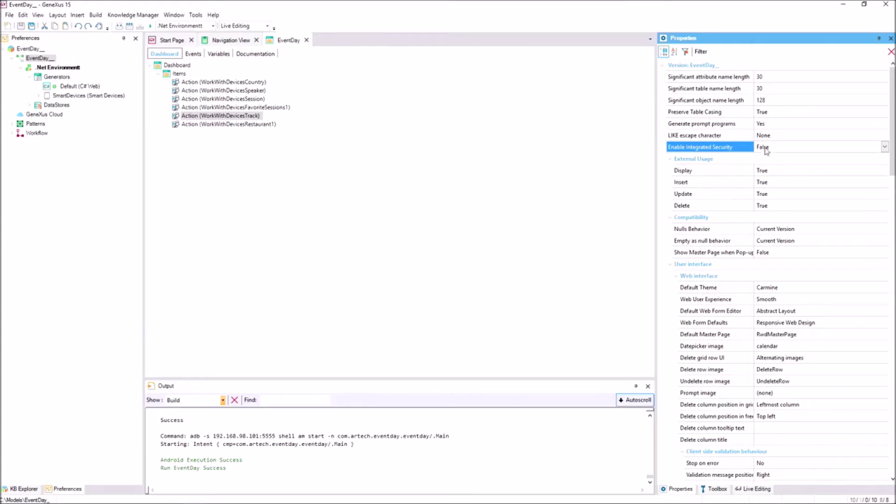
click(884, 147)
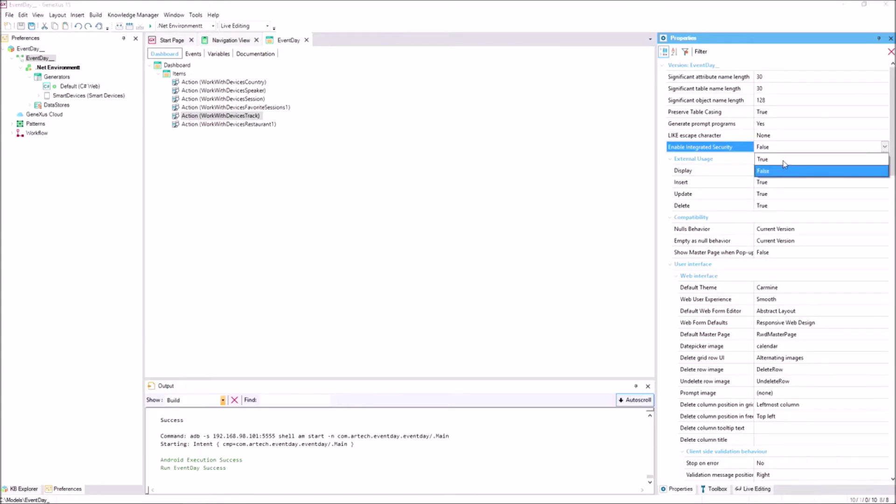
click(784, 160)
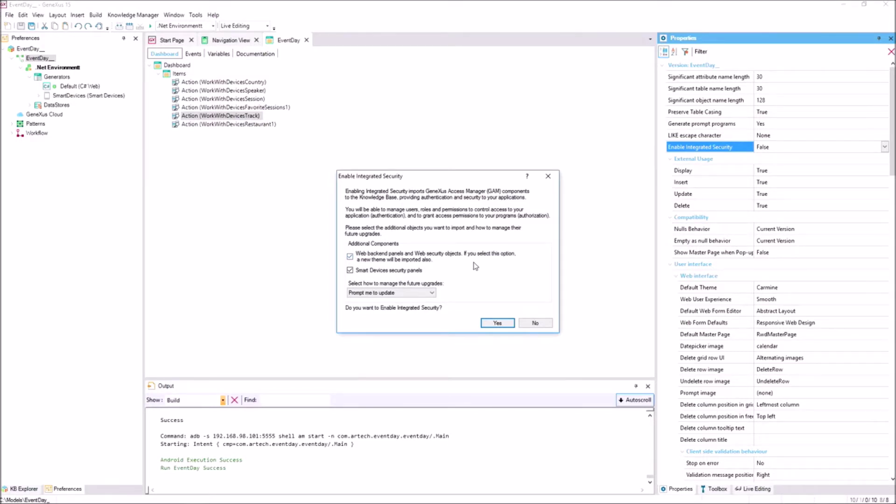
- Confirm enabling integrated security with web backend and Smart Devices security panels checked
click(495, 324)
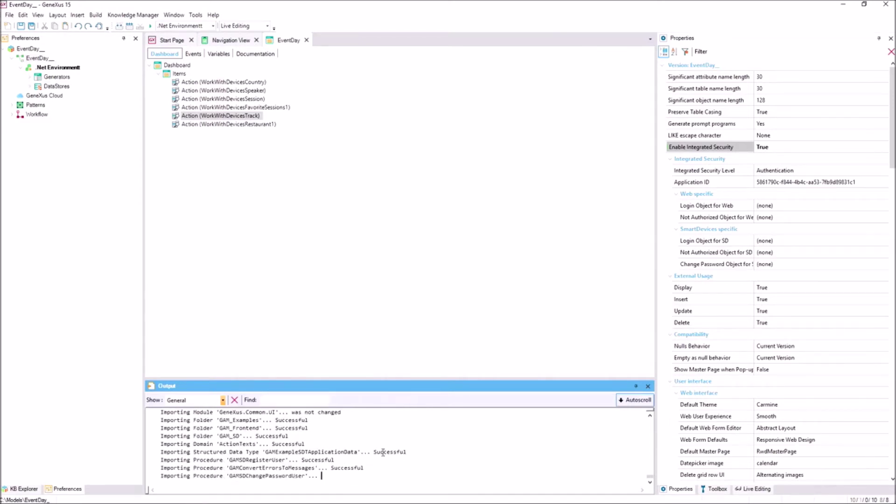
- In KB Explorer, expand and collapse the GAM_Library, GAM_Examples and GAM_General folders
click(23, 489)
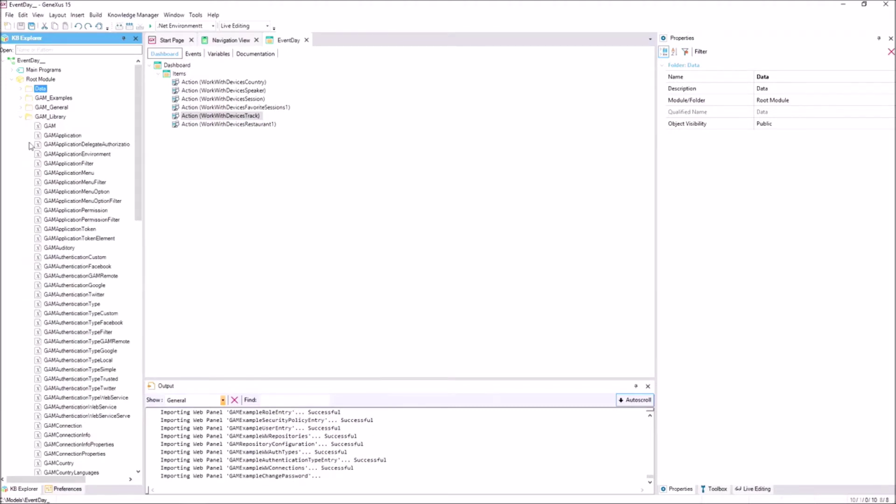
click(21, 118)
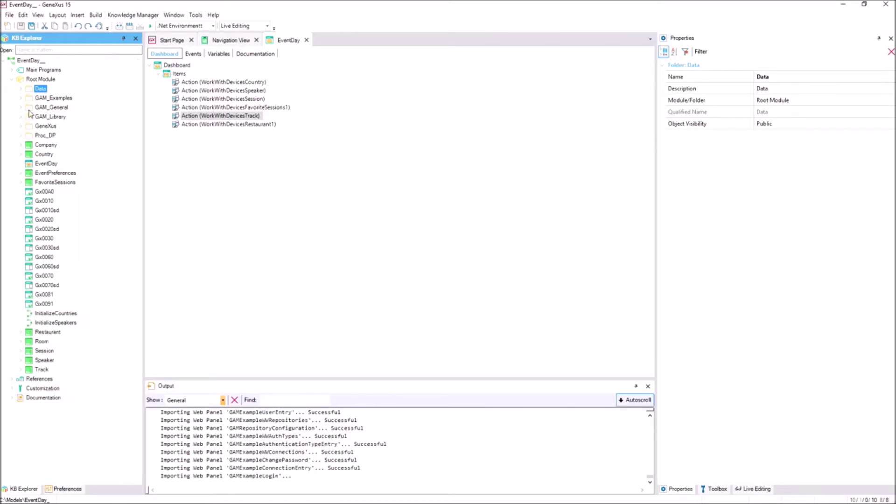
click(22, 100)
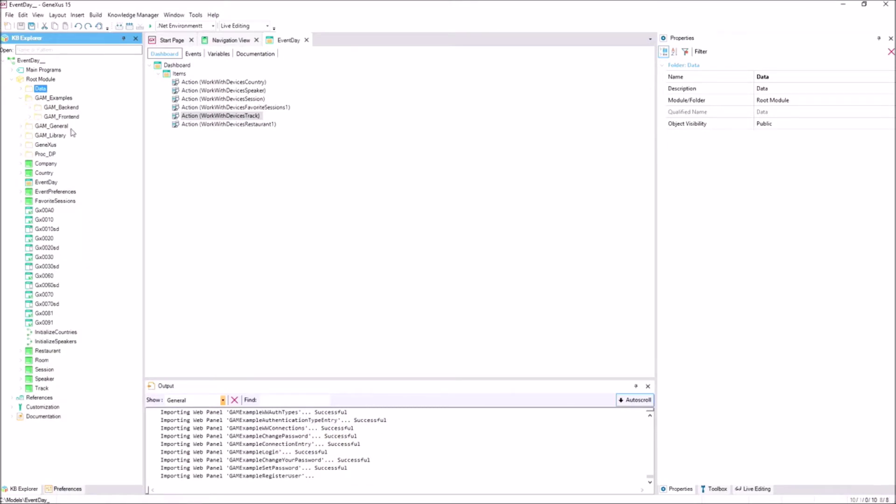
click(20, 127)
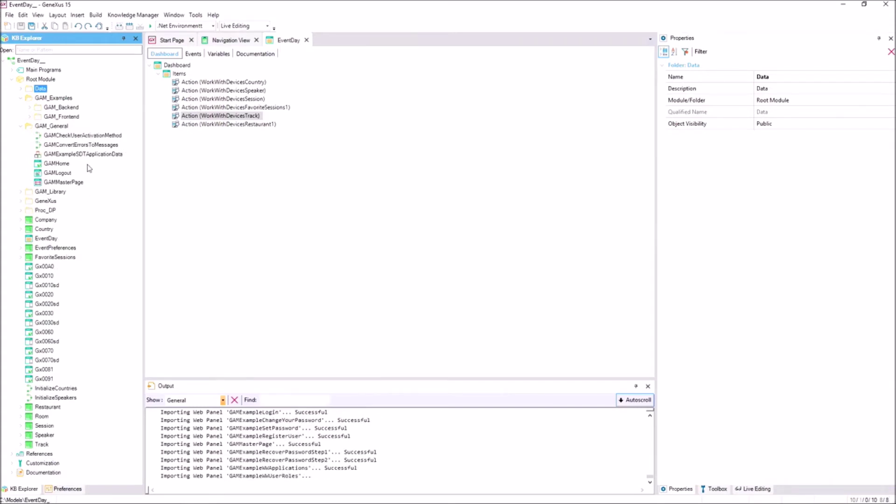
click(20, 127)
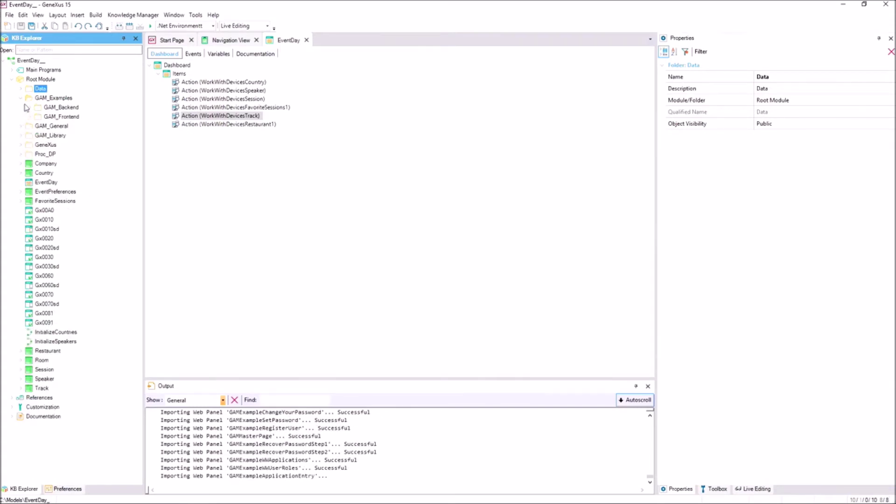
click(21, 99)
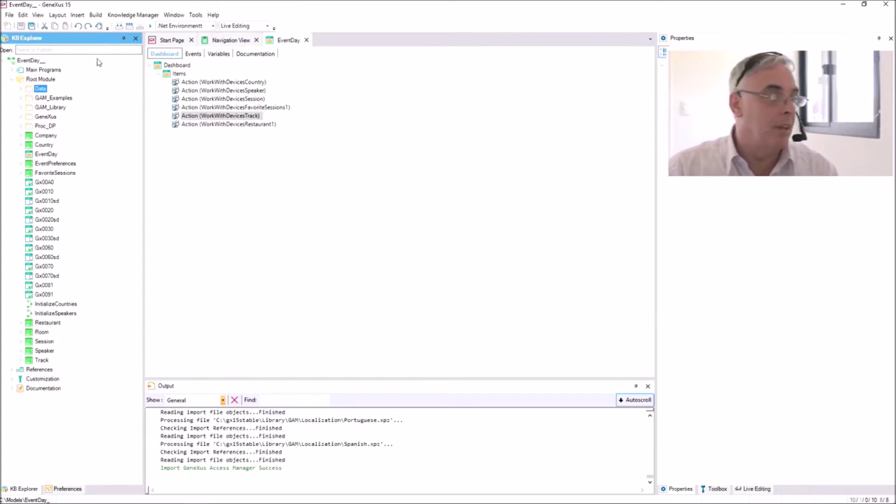
- Rebuild All and agree to create the missing GAM database
click(130, 25)
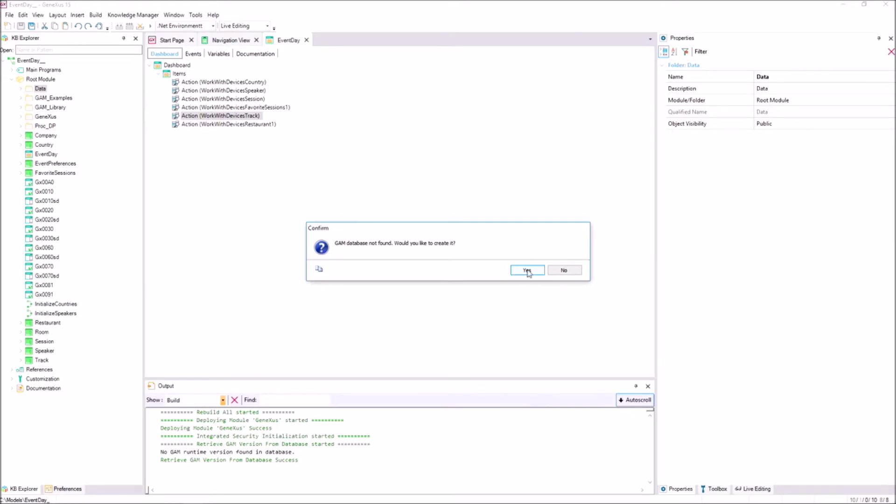
click(527, 271)
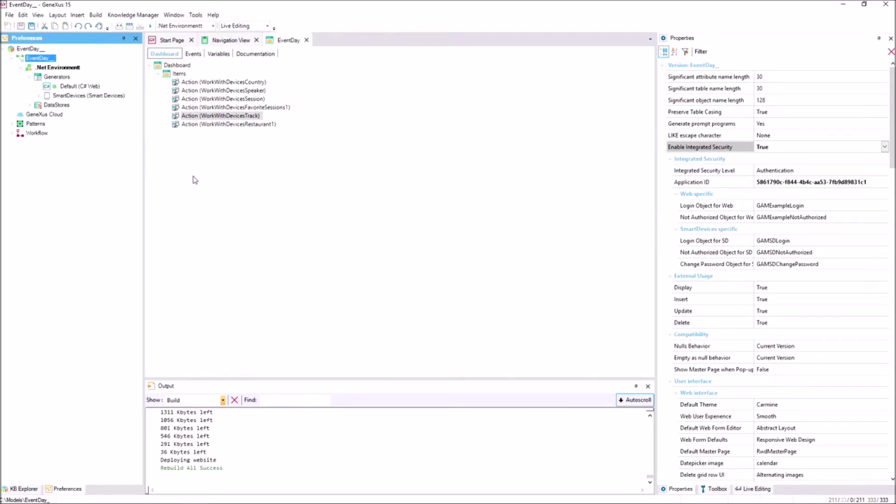
- Run the app to open the EventDay Developer Menu in the browser
click(150, 25)
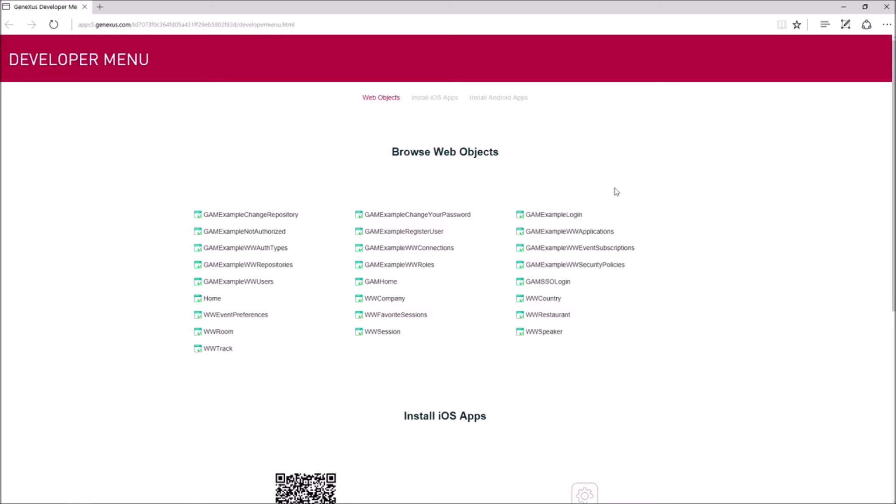
- Open GAMHome and log in with the administrator user name and password
click(390, 283)
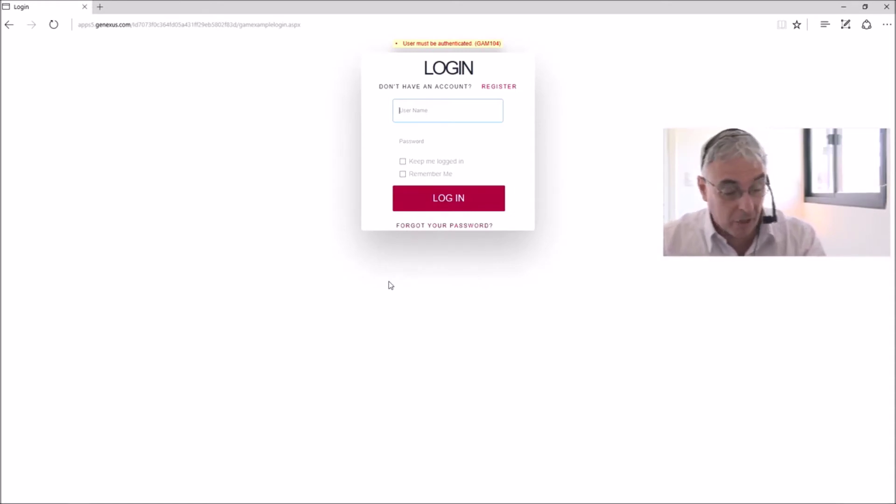
text(admin)
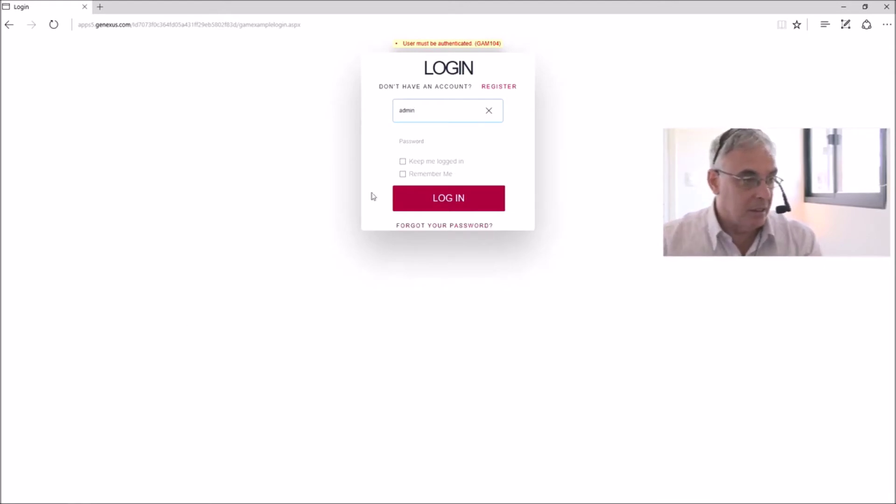
click(412, 143)
text(admin)
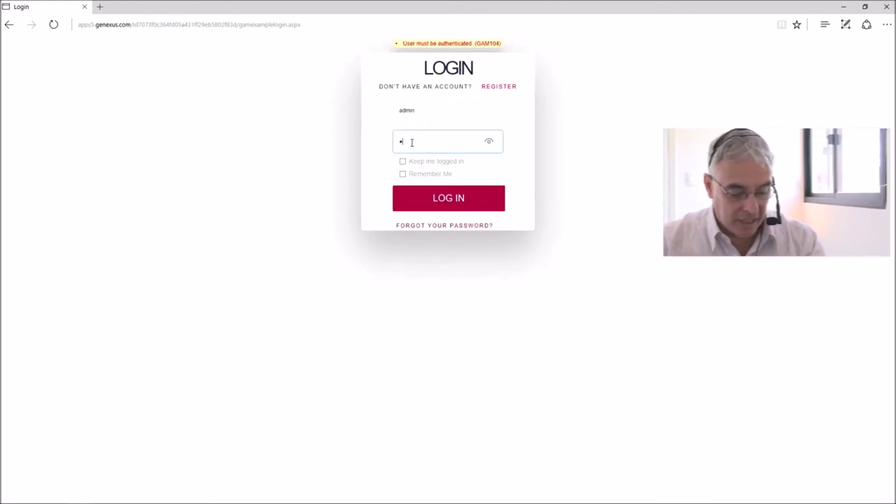
text(123)
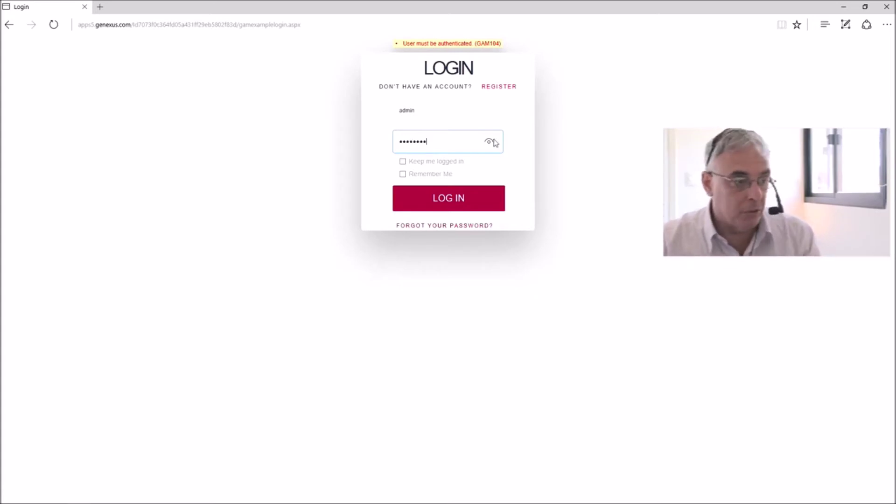
drag(491, 144, 491, 144)
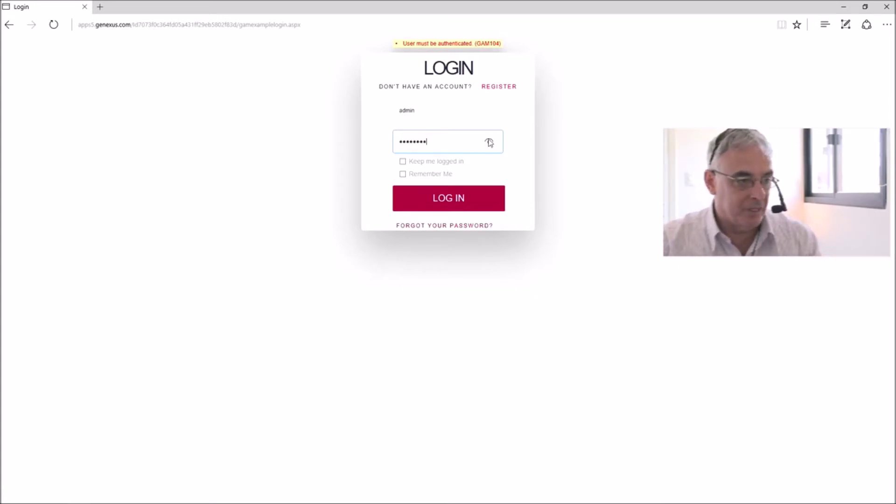
click(453, 202)
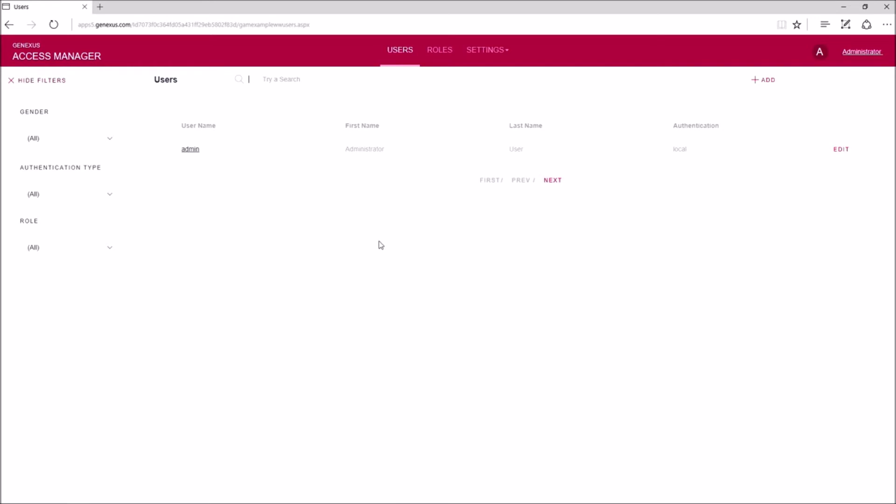
click(190, 150)
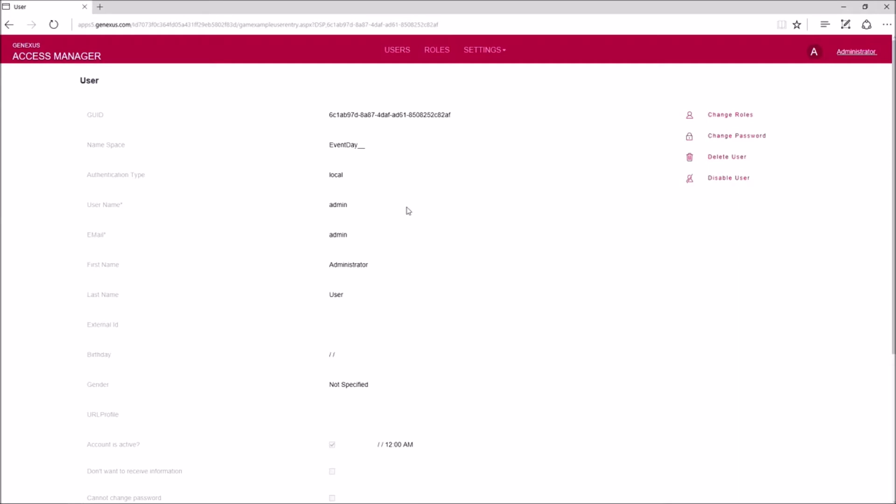
scroll(407, 197, down, 2)
scroll(405, 240, down, 4)
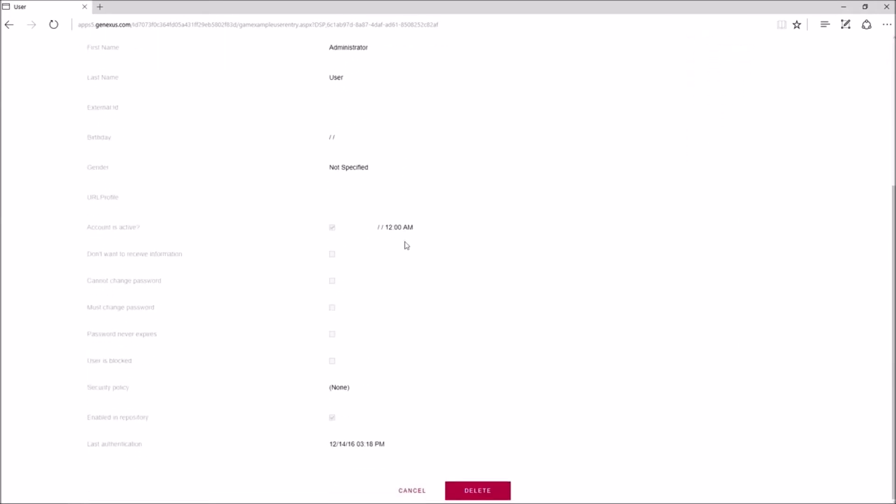
scroll(406, 246, up, 6)
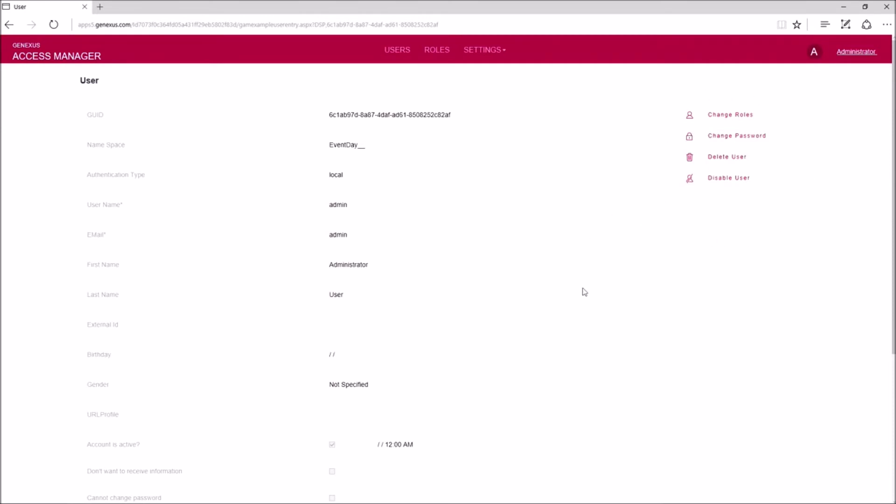
scroll(562, 310, down, 5)
click(411, 490)
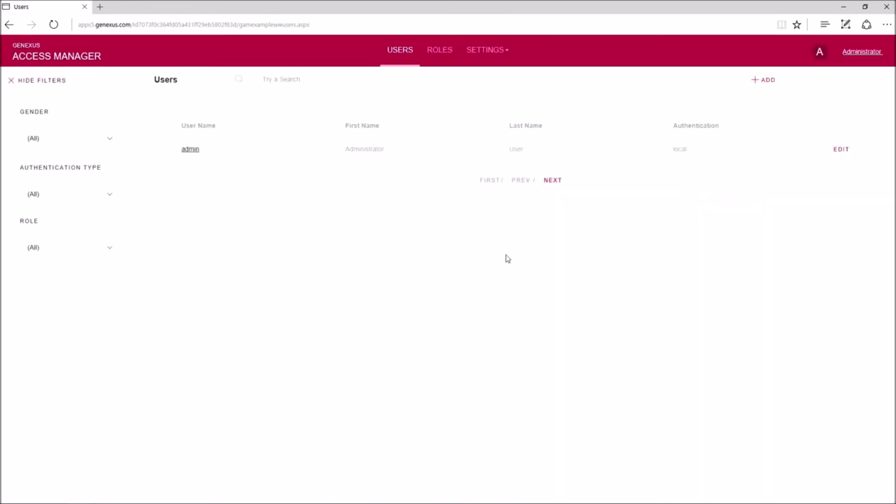
- Start a new local-authentication user named Training and fill in the user's e-mail
click(764, 82)
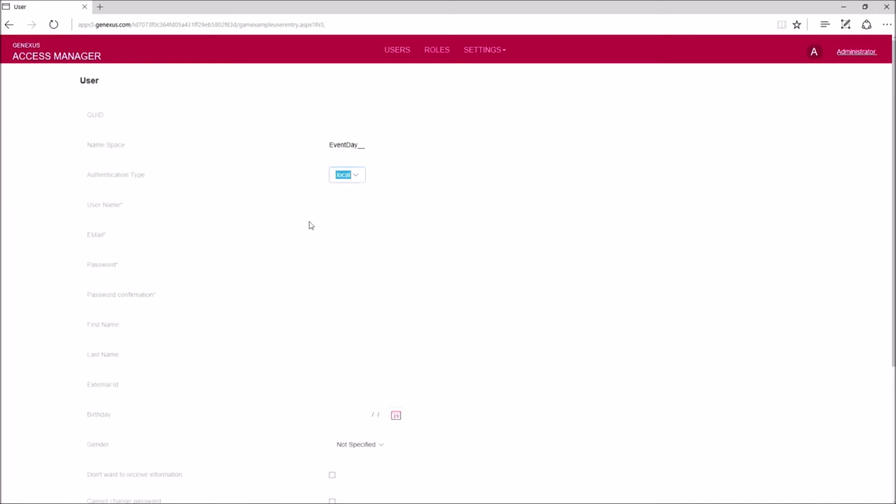
click(358, 178)
click(358, 178)
click(349, 204)
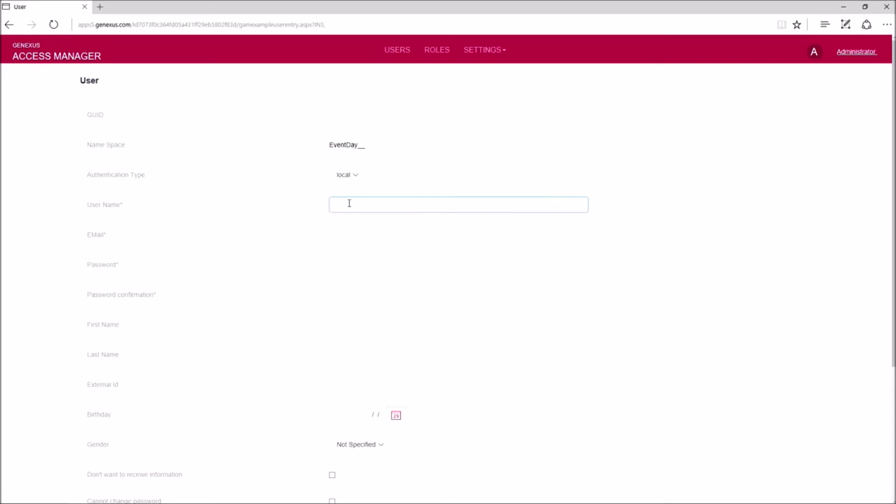
text(Training)
click(374, 236)
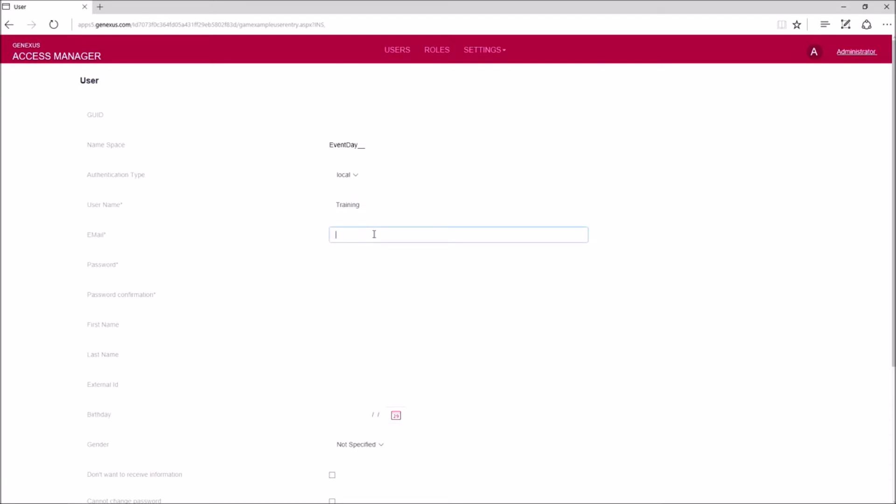
- Enter and confirm the user's password, and set first name Training
click(355, 266)
text(••••••••)
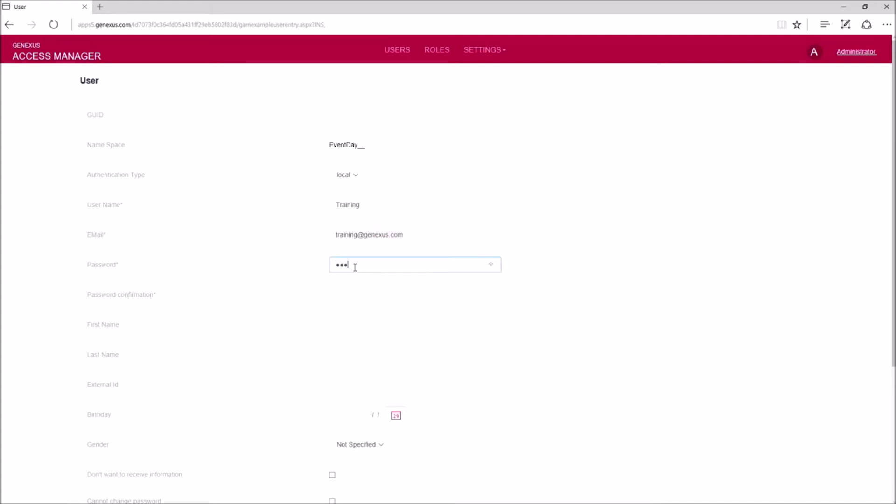
click(491, 265)
click(374, 294)
text(training)
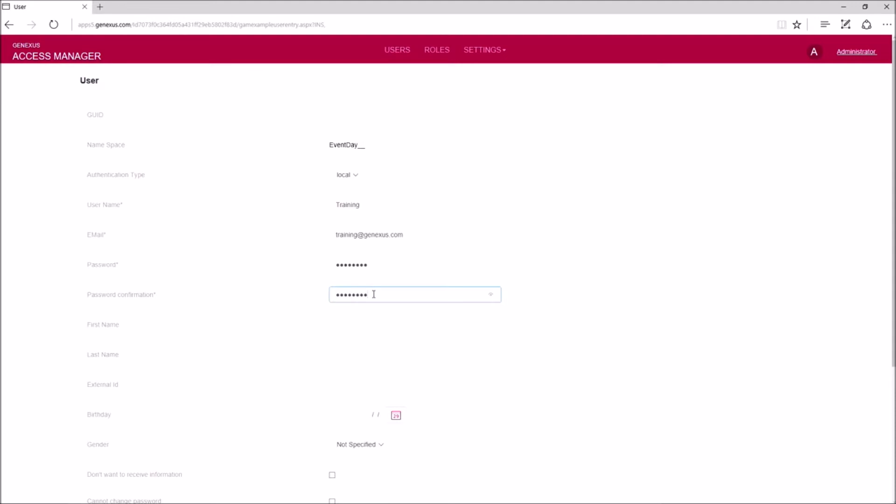
click(493, 297)
click(398, 324)
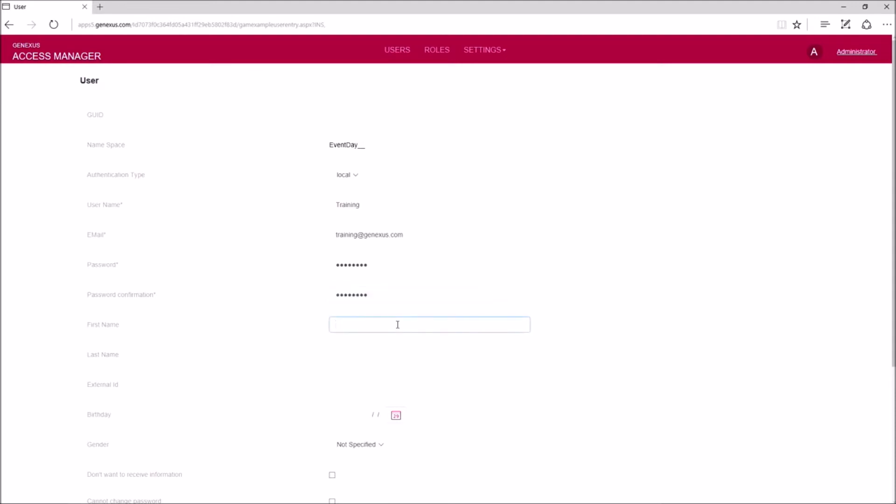
text(Training)
- Assign the Default Security Policy and save the new Training user
scroll(372, 421, down, 4)
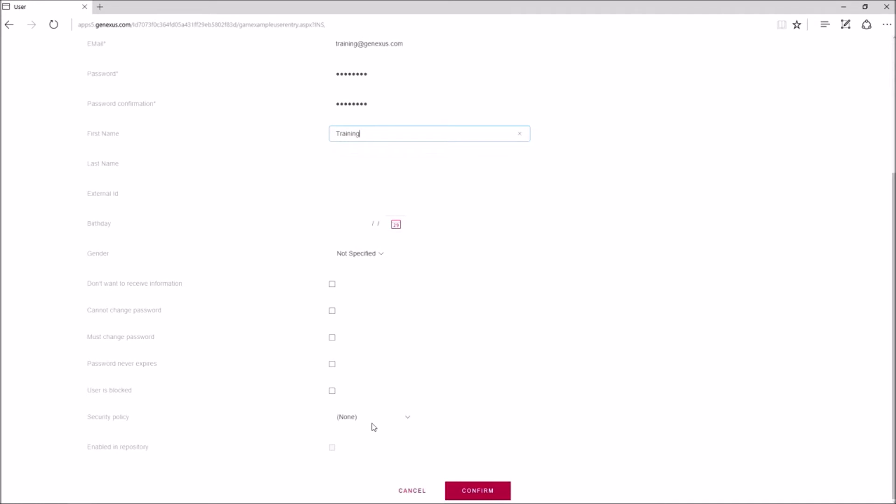
click(410, 420)
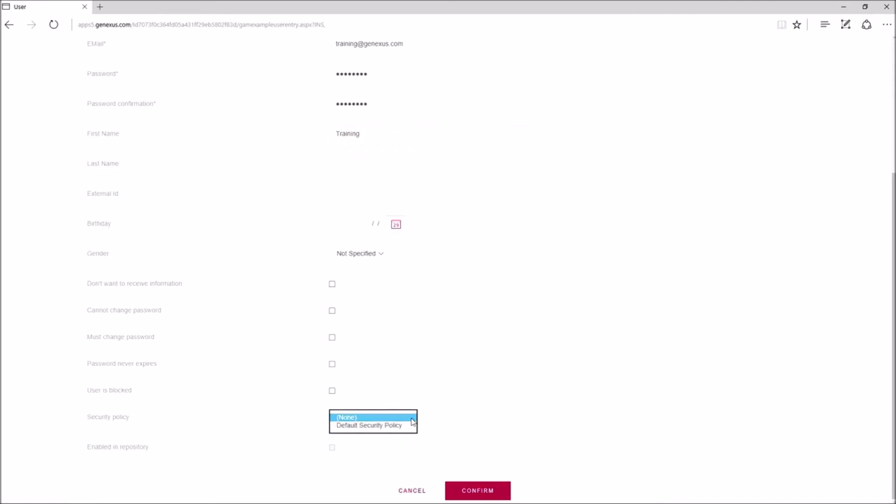
click(398, 419)
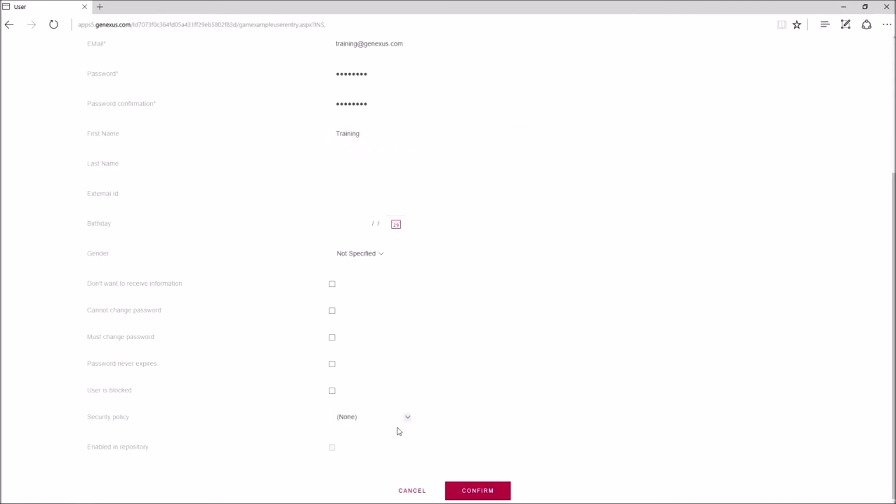
click(408, 418)
click(402, 425)
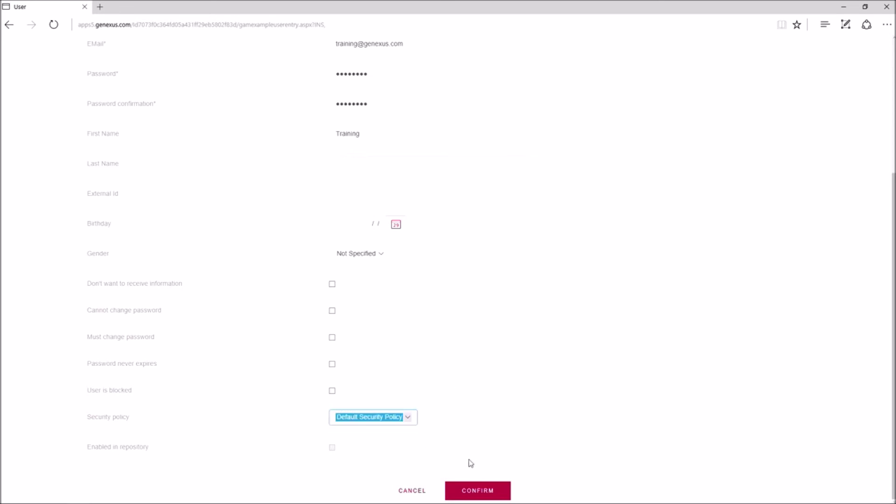
click(480, 492)
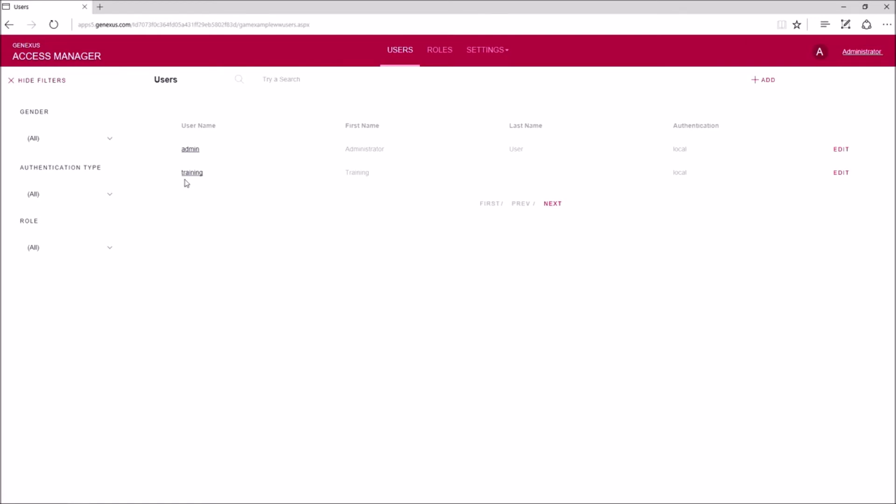
- Show the Roles page listing the Unknown and Administrator roles
click(446, 54)
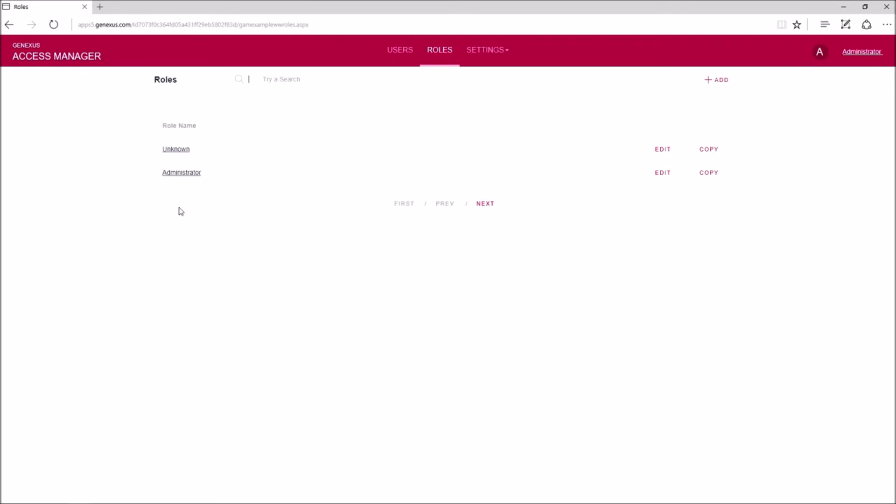
- Open the SETTINGS menu listing Security Policies through Event Subscriptions
click(475, 53)
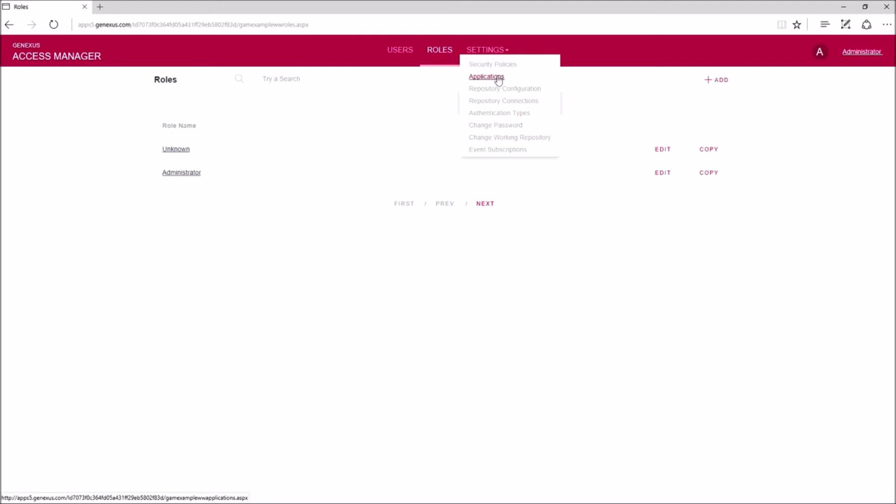
click(495, 114)
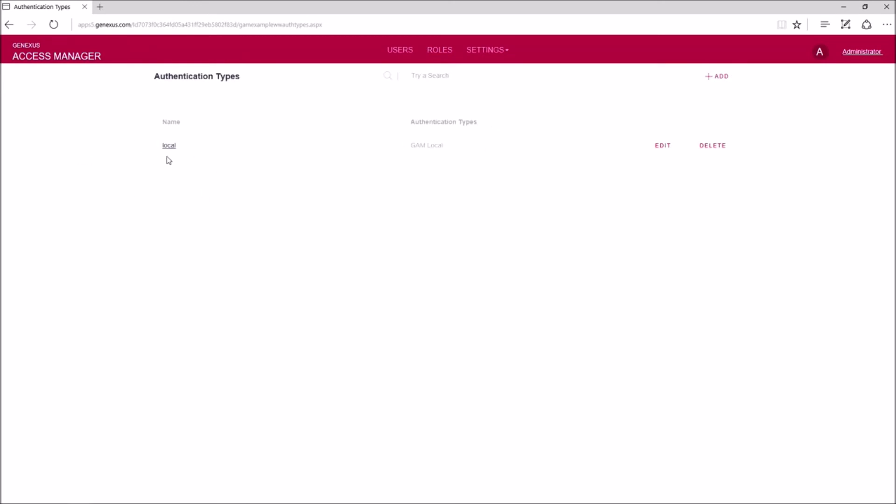
click(719, 78)
click(386, 119)
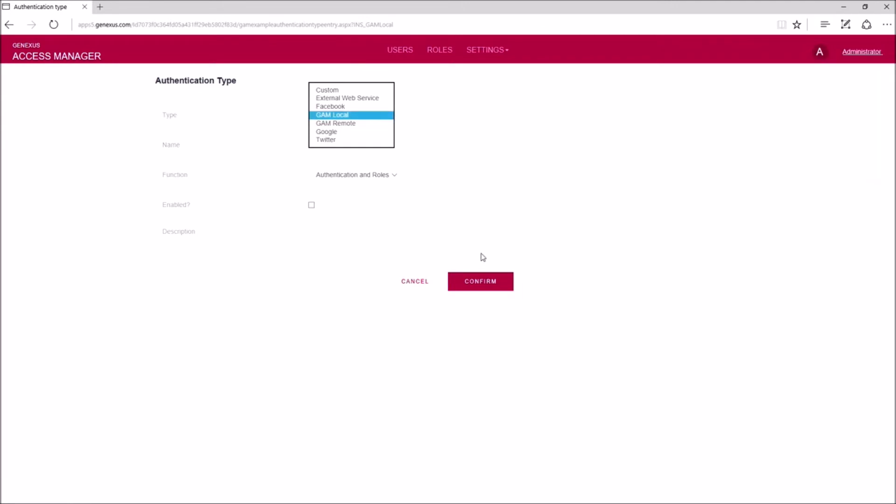
click(433, 54)
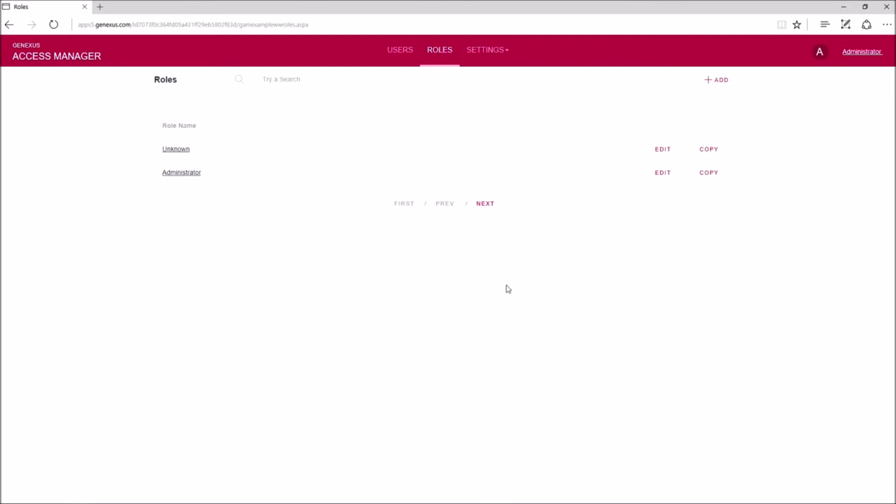
- Switch from the browser back to the GeneXus 15 IDE with EventDay
key(alt+Tab)
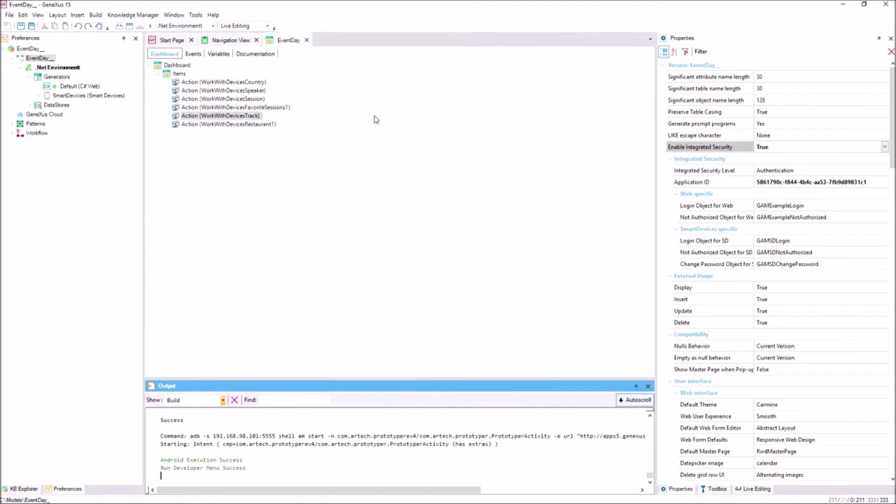
- Run the EventDay app from its tab and bring the Genymotion emulator with its Login screen forward
right_click(286, 43)
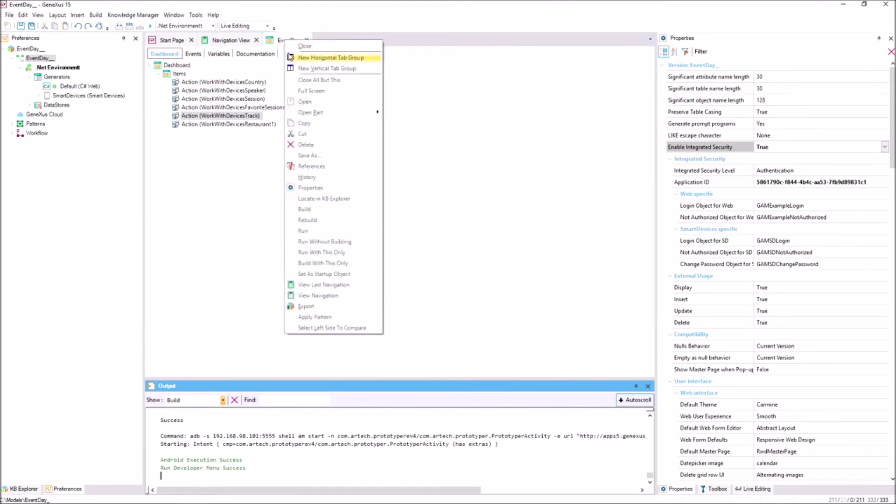
click(311, 232)
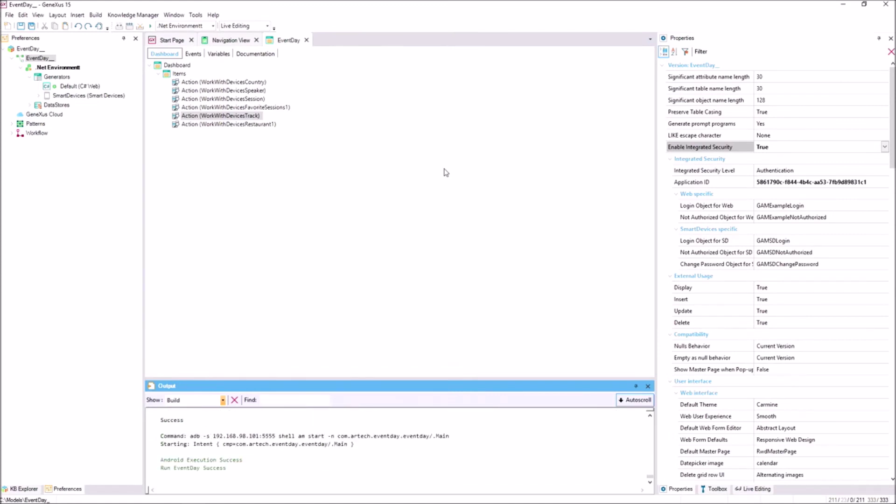
mouse_move(426, 502)
click(239, 496)
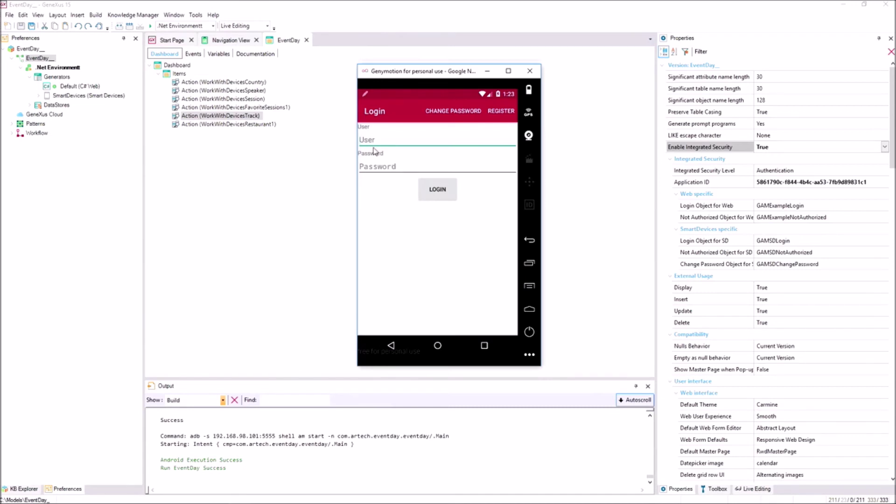
- Log into the EventDay app as admin with the administrator's password
text(admin)
click(364, 169)
text(admin123)
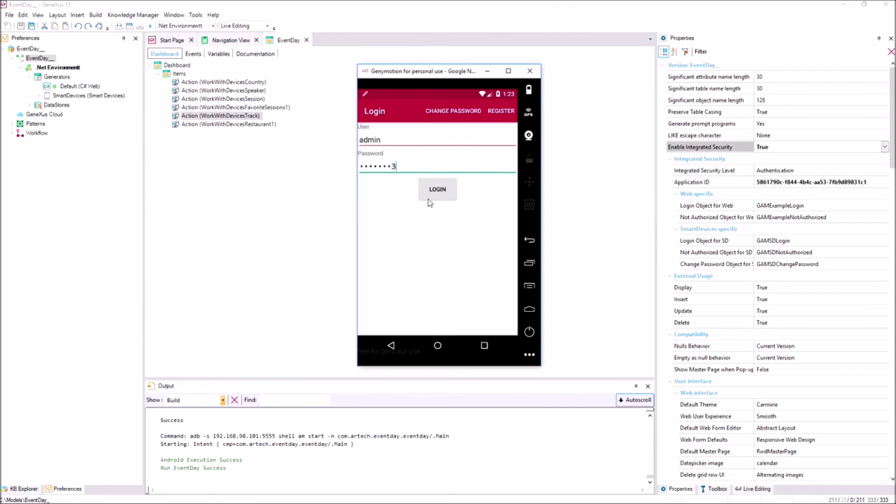
click(438, 190)
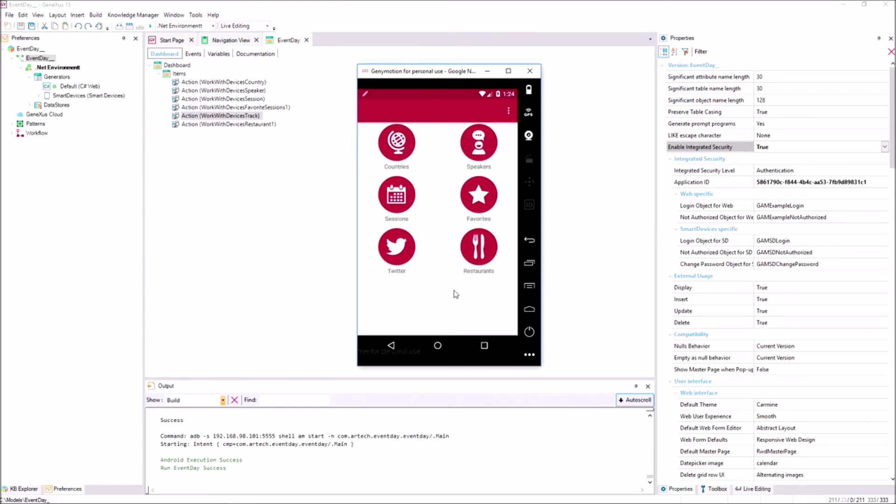
- Check the Speakers list, back out of the app, and return to the other windows
click(484, 149)
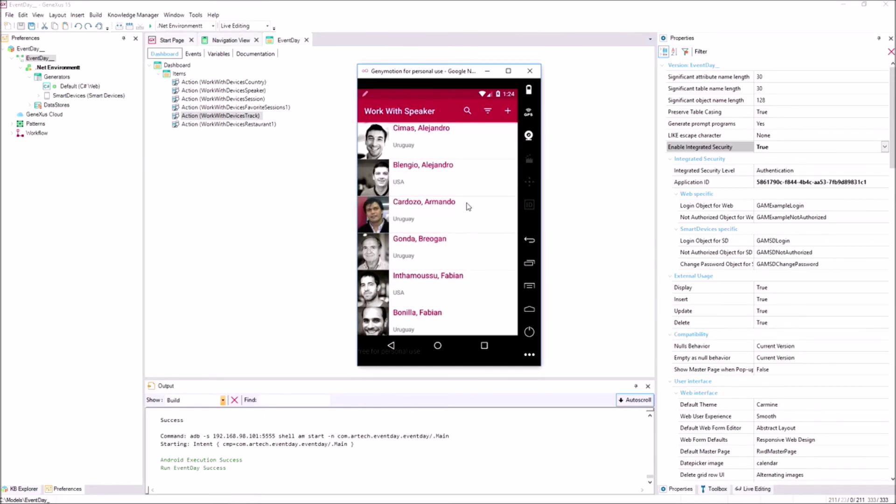
click(392, 346)
click(391, 346)
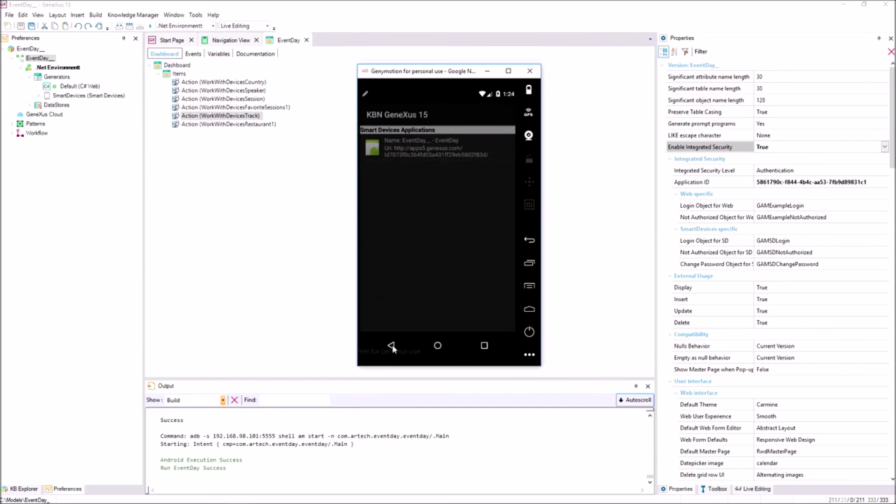
click(285, 205)
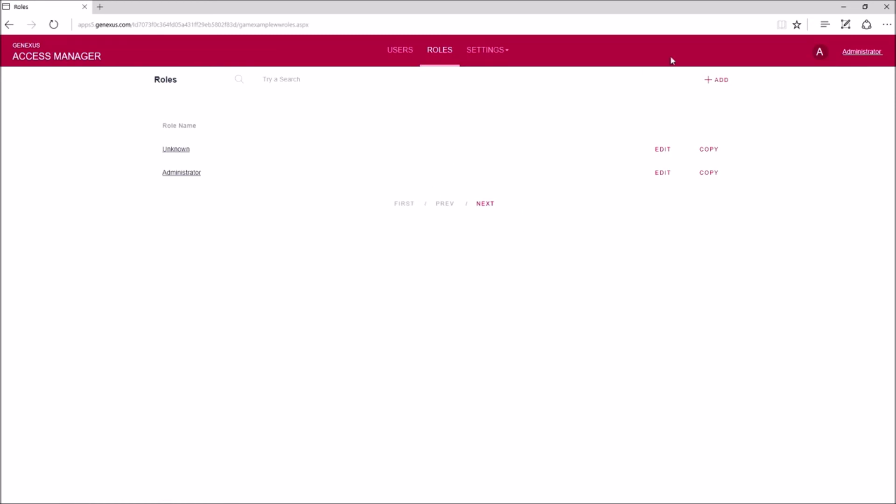
- Log the administrator out of GeneXus Access Manager
click(862, 53)
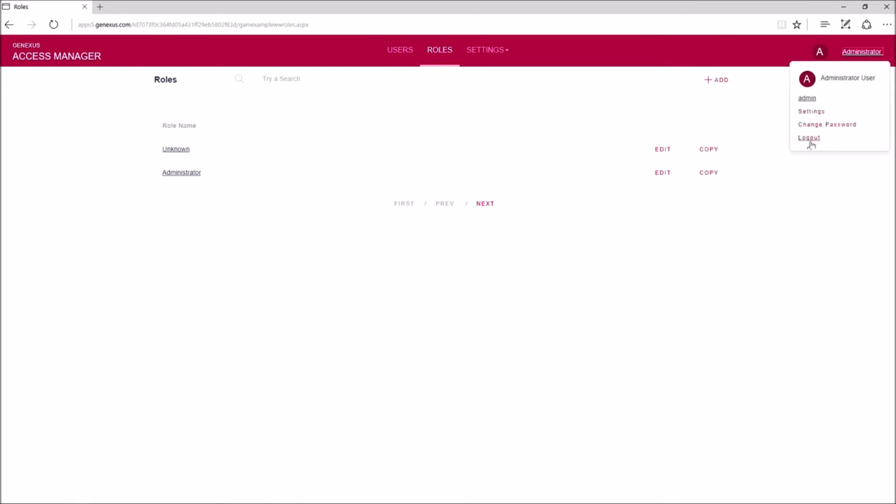
click(811, 140)
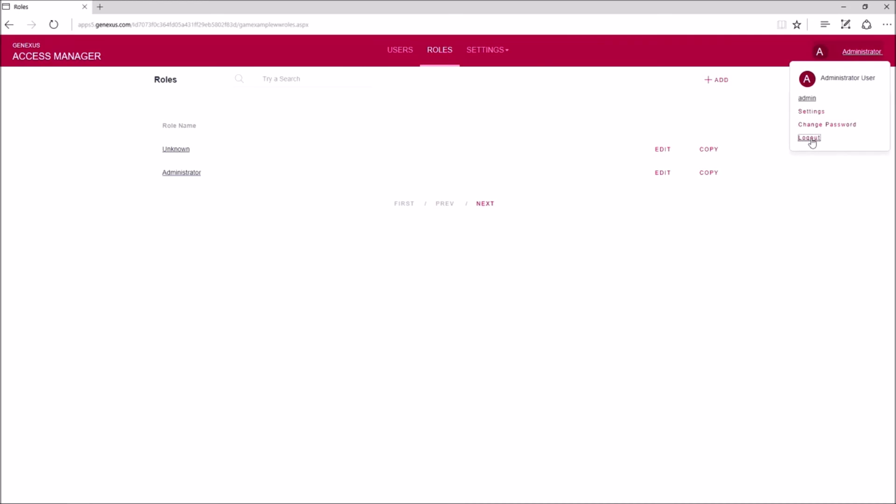
click(811, 139)
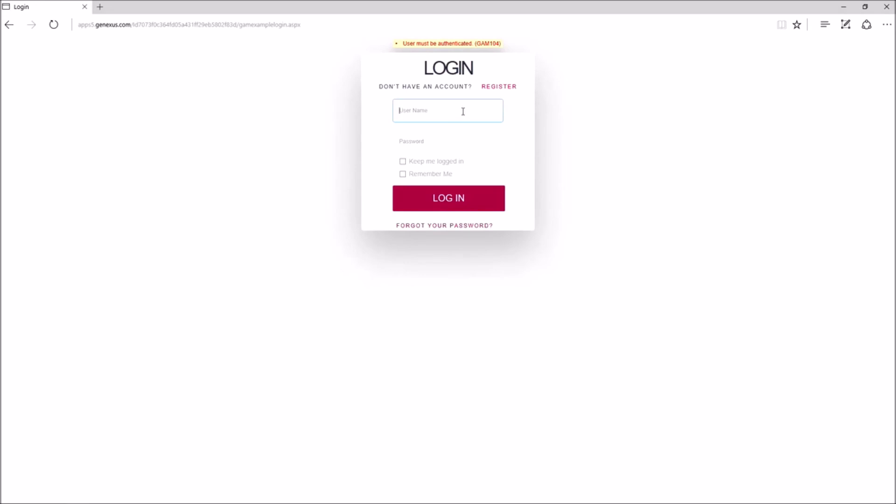
- Attempt a login as the training user, hit Unauthorized Access, and return to the login page
text(training)
click(450, 141)
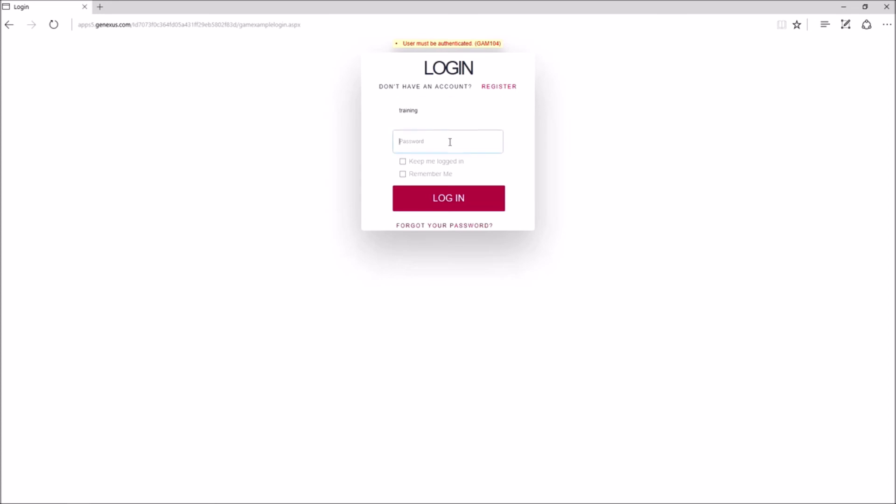
text(training)
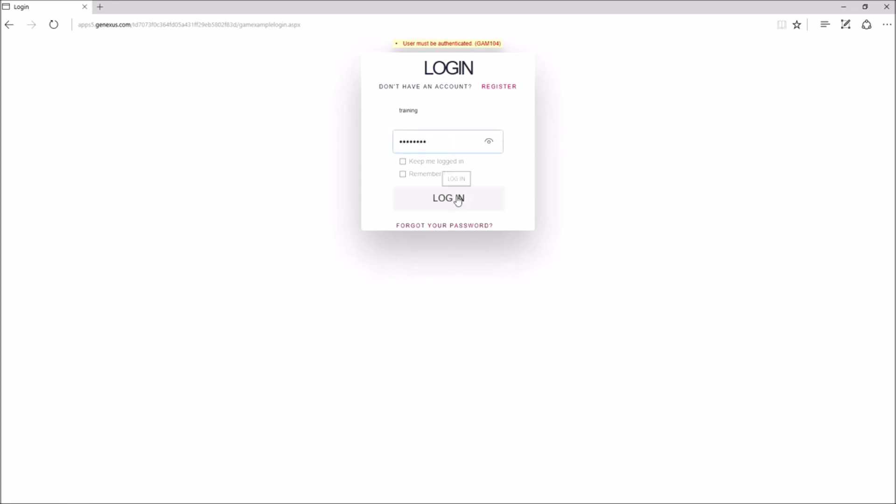
click(489, 142)
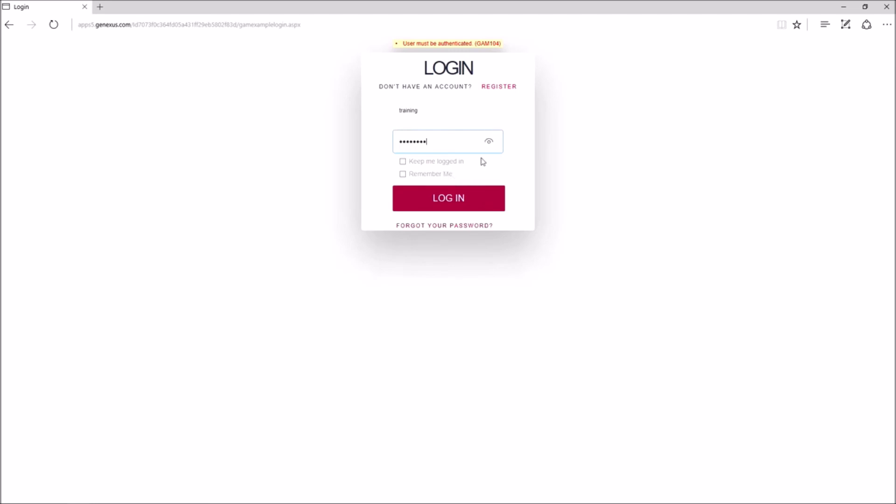
click(455, 204)
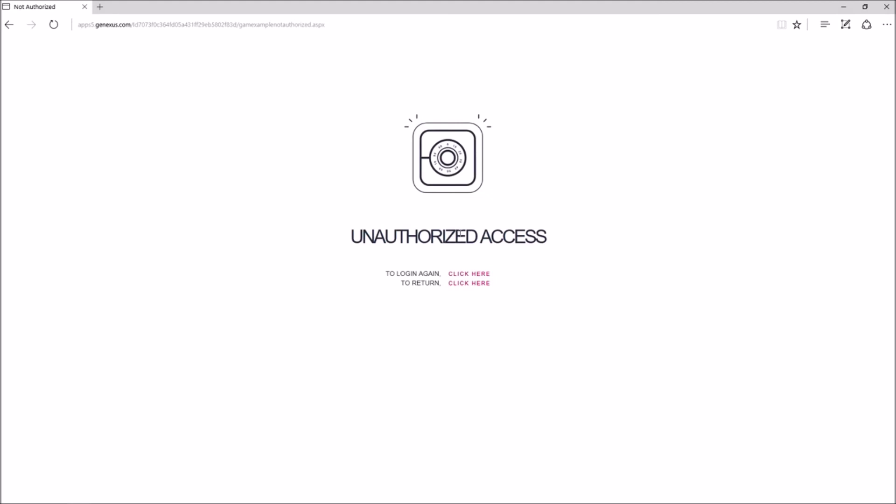
click(476, 275)
- Sign back in as admin with its password and open the USERS list
click(440, 105)
text(admin)
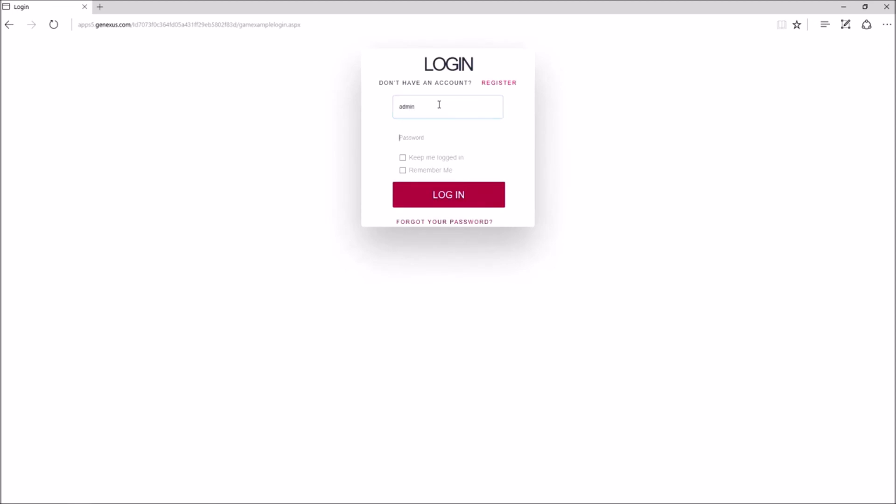
key(Tab)
text(admi)
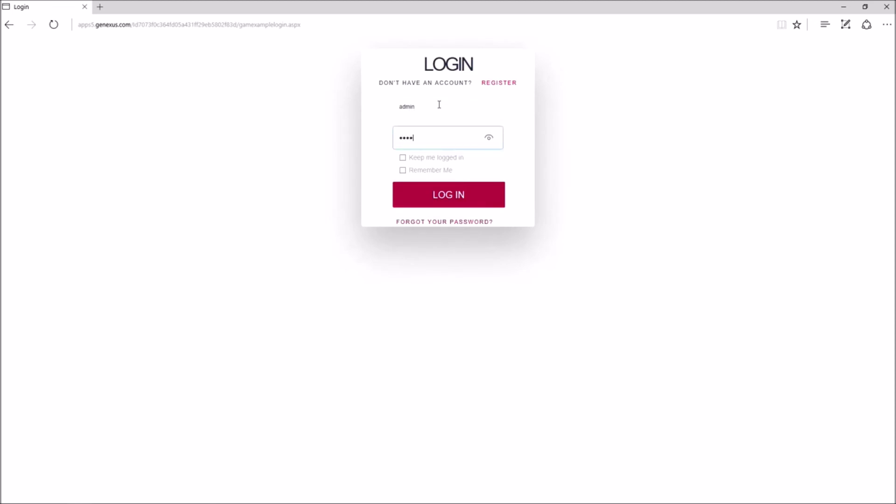
click(464, 200)
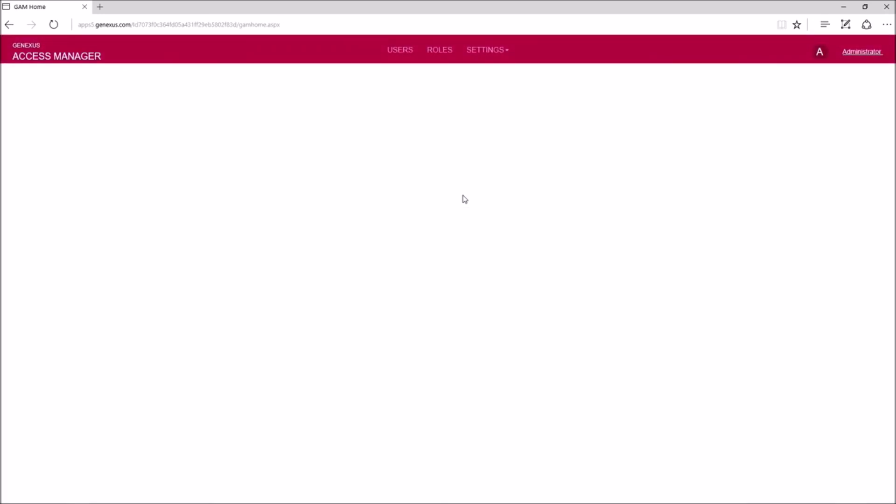
click(400, 51)
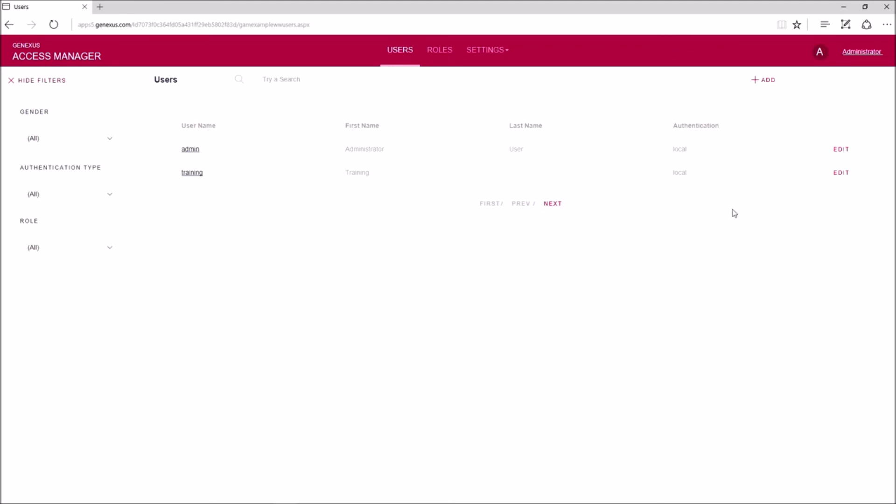
- Add the Administrator role to the training user, set it as main role, and return to Users
click(843, 175)
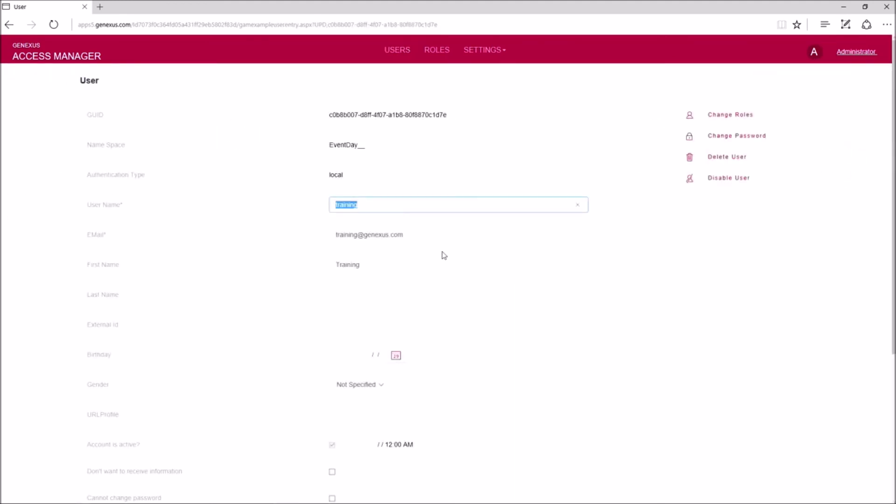
click(724, 117)
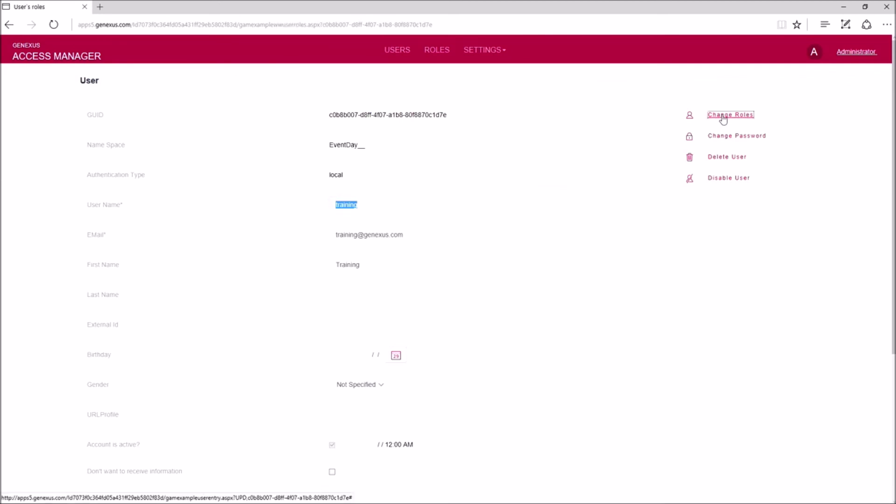
click(775, 81)
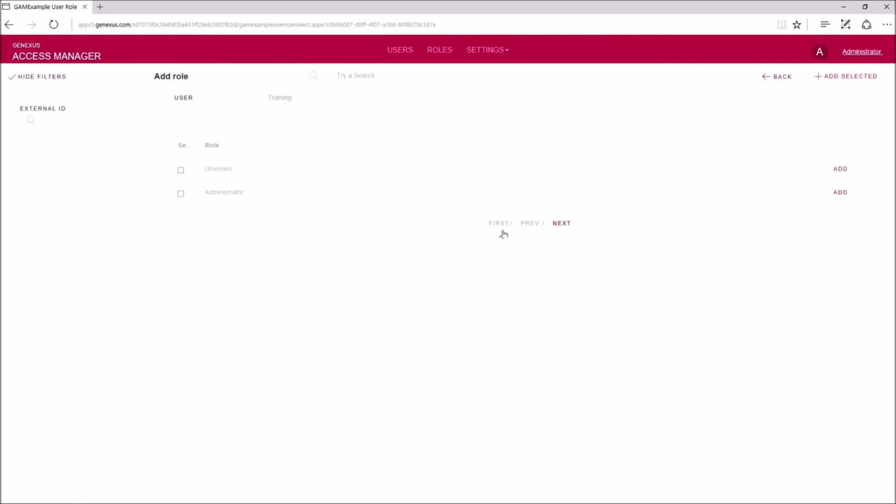
click(181, 193)
click(841, 193)
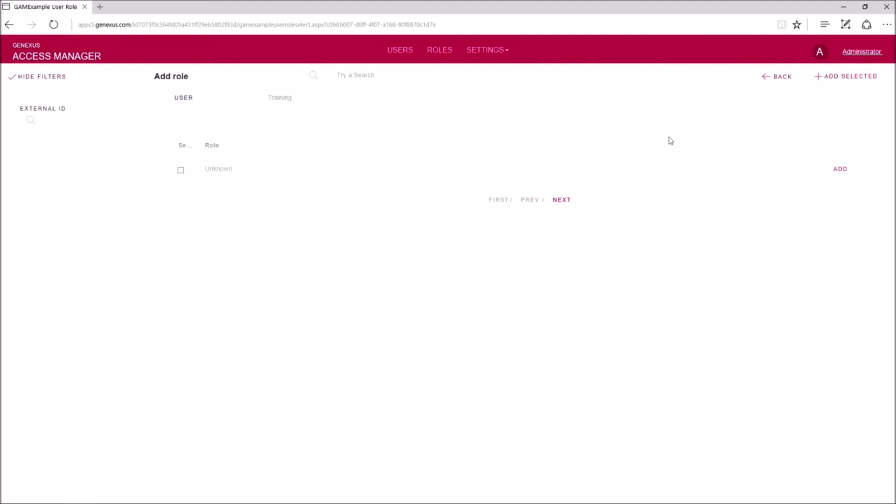
click(783, 79)
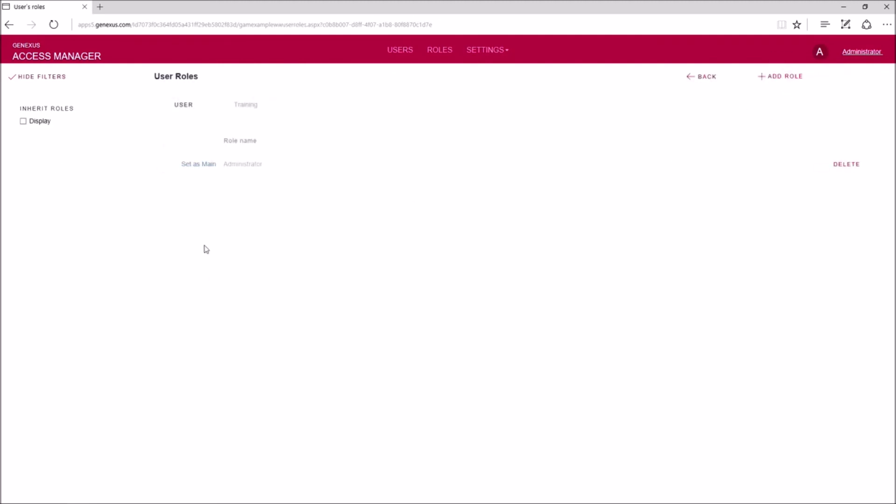
click(201, 168)
click(397, 54)
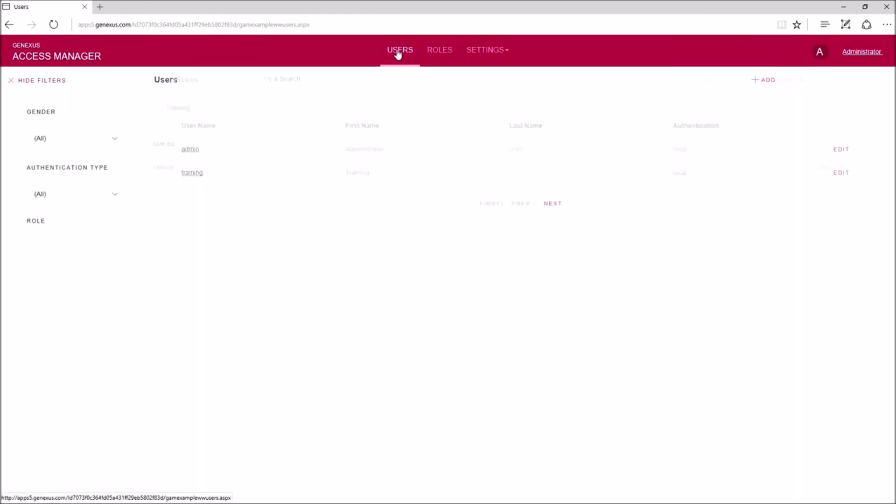
- Log out the administrator and sign in as training with the training user's password
click(861, 53)
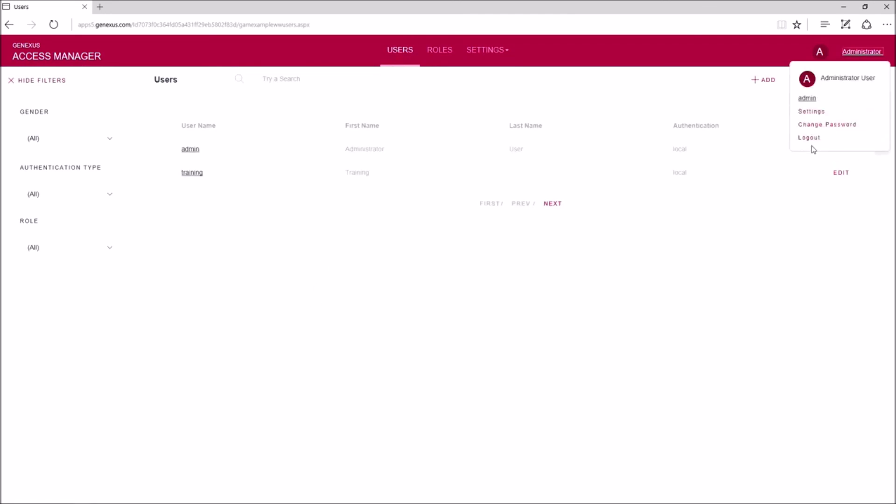
click(813, 139)
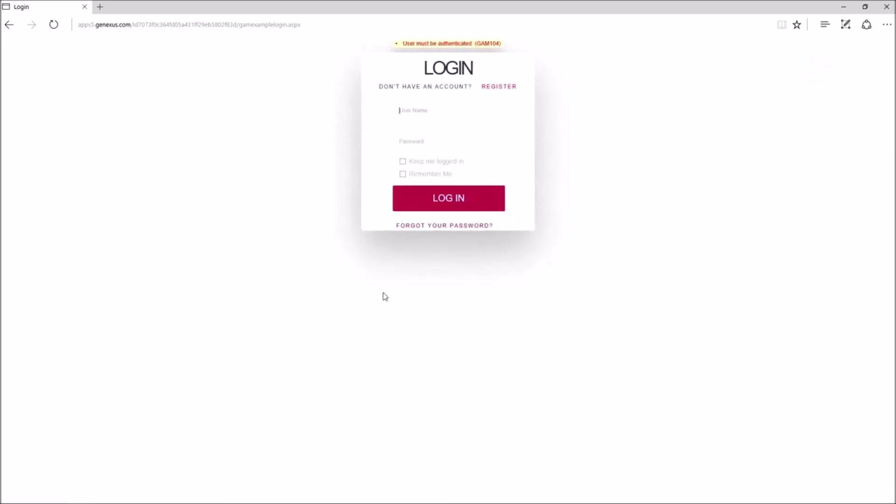
text(training)
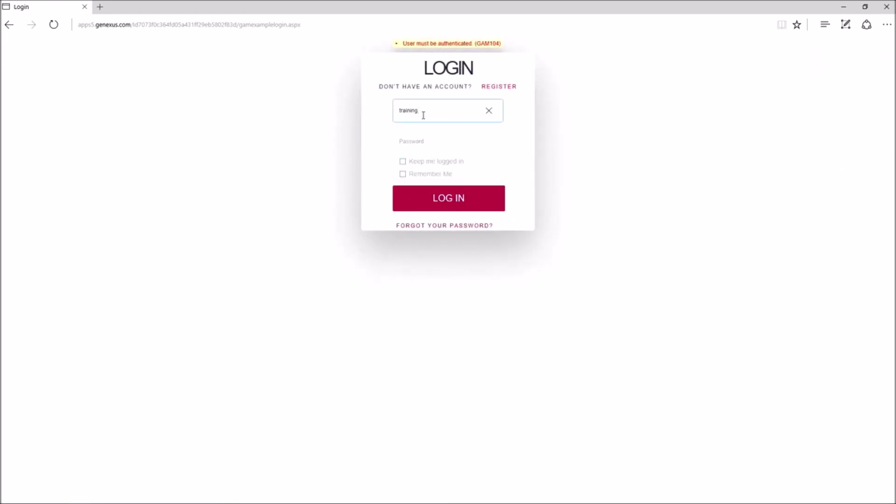
click(421, 140)
text(training1)
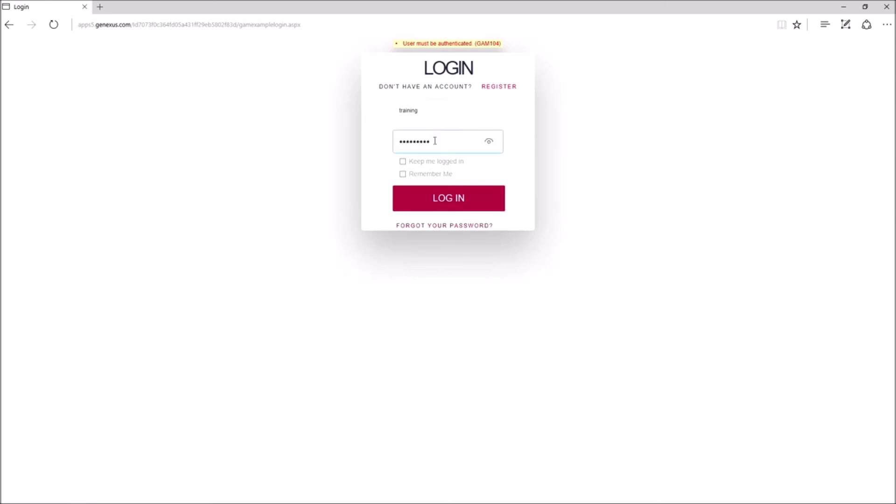
click(451, 199)
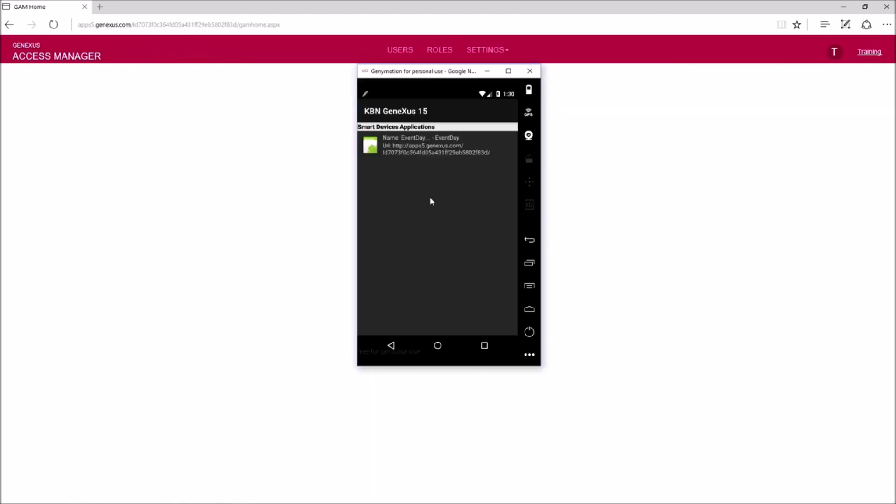
- Launch EventDay, log in as training with its password, and open the Speakers list
click(432, 140)
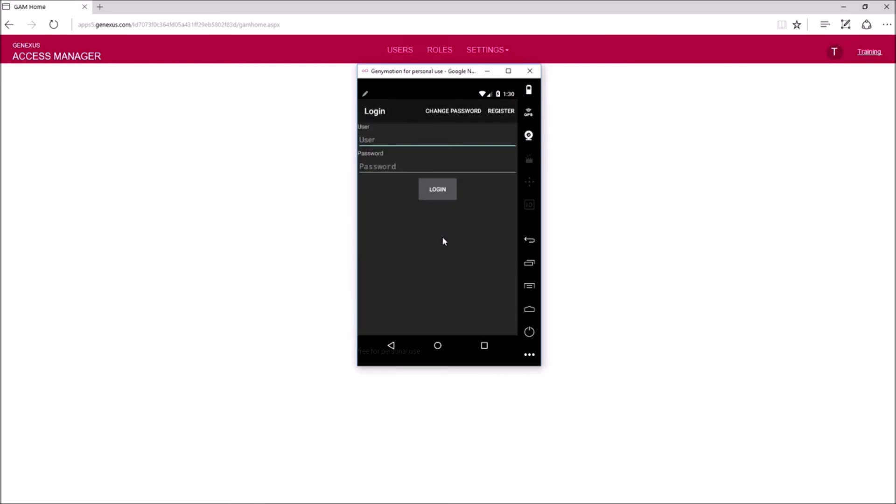
text(training)
key(Tab)
text(training)
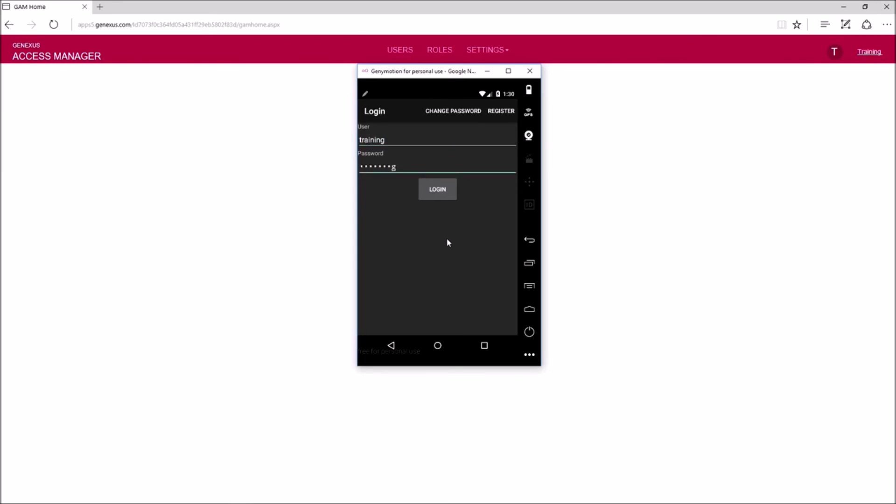
click(438, 190)
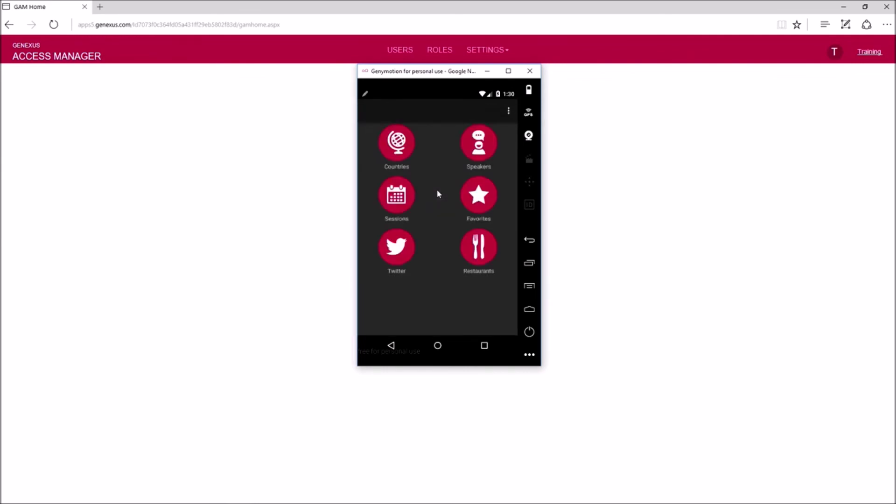
click(486, 154)
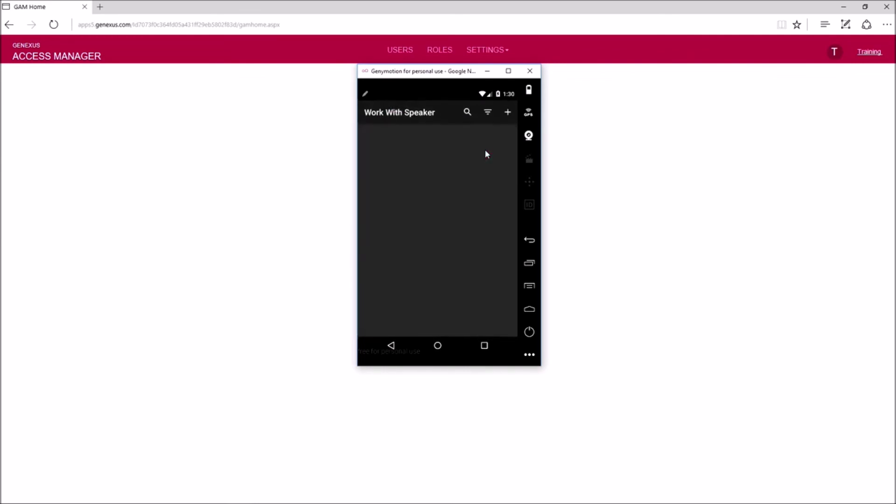